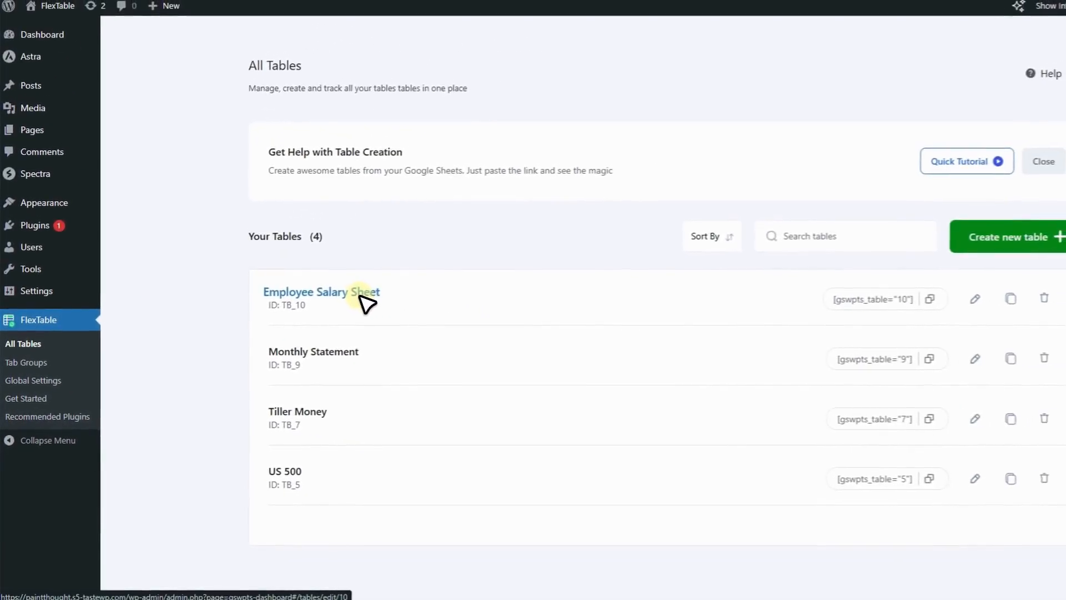
# Open the Employee Salary Sheet table's AI Integration settings and examine the AI Table Summary and Ask AI options
pyautogui.click(389, 290)
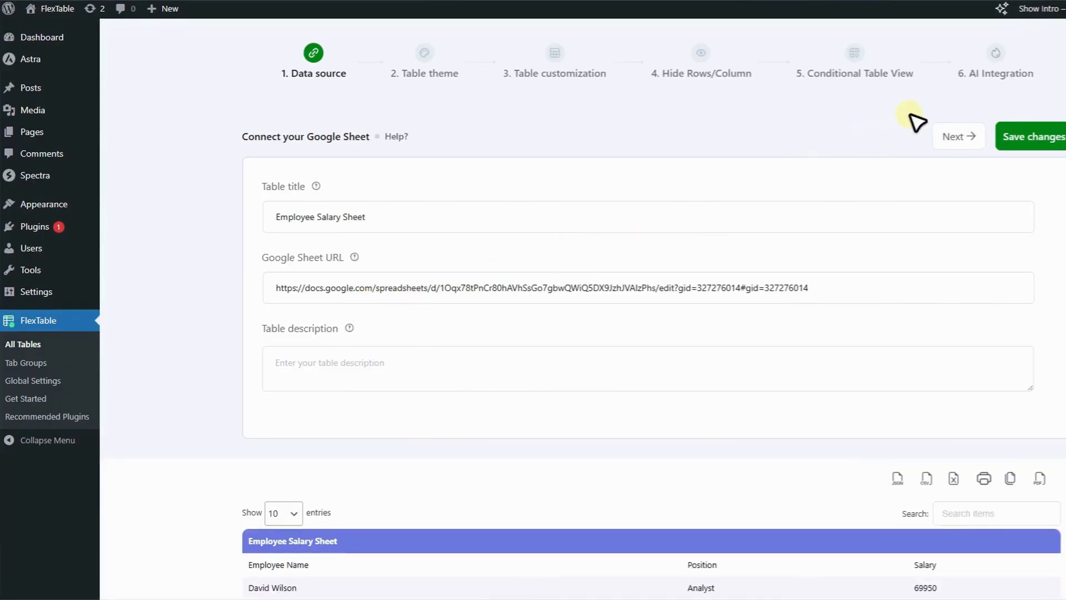
pyautogui.click(995, 65)
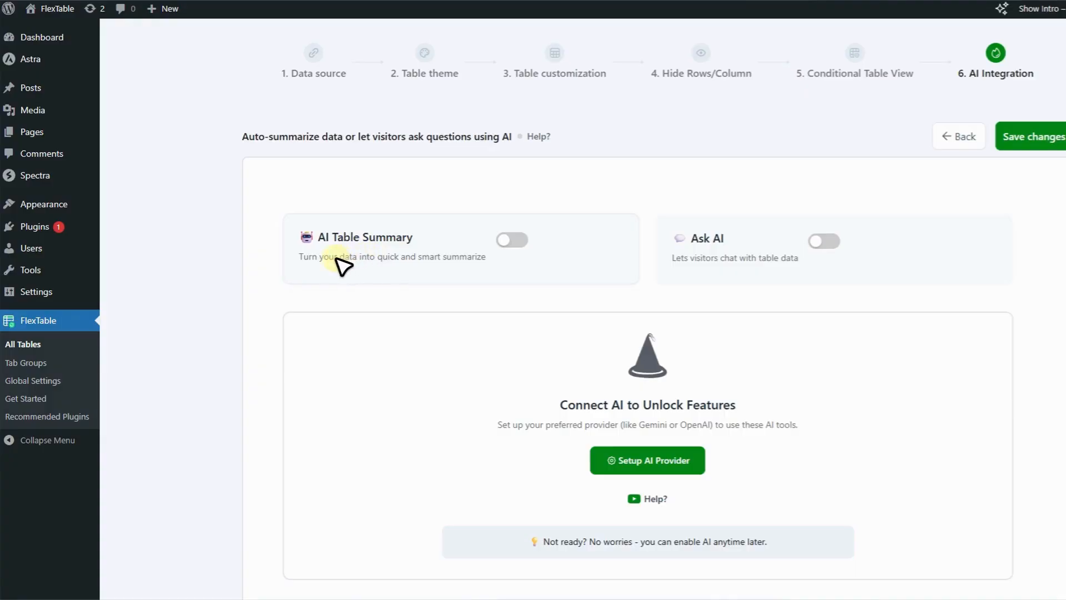
pyautogui.moveTo(302, 259); pyautogui.dragTo(479, 257)
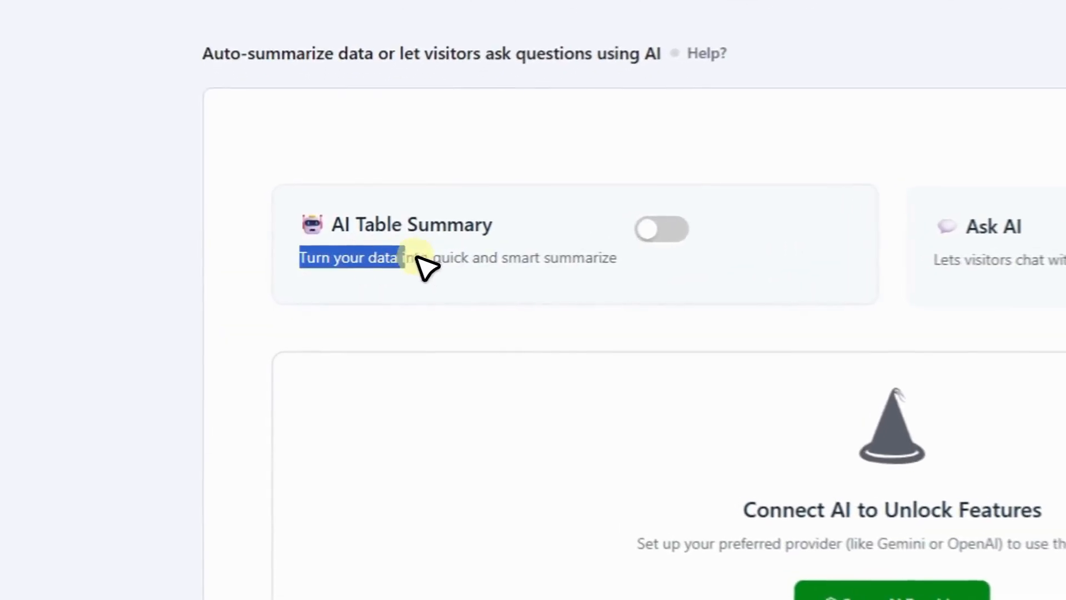
pyautogui.moveTo(611, 257); pyautogui.dragTo(620, 257)
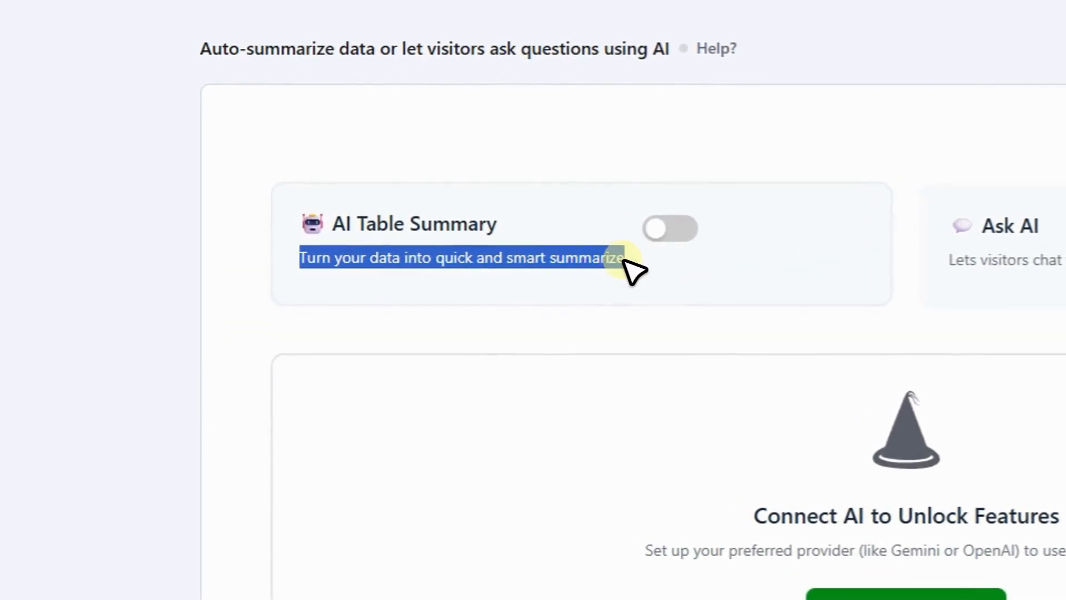
pyautogui.click(658, 330)
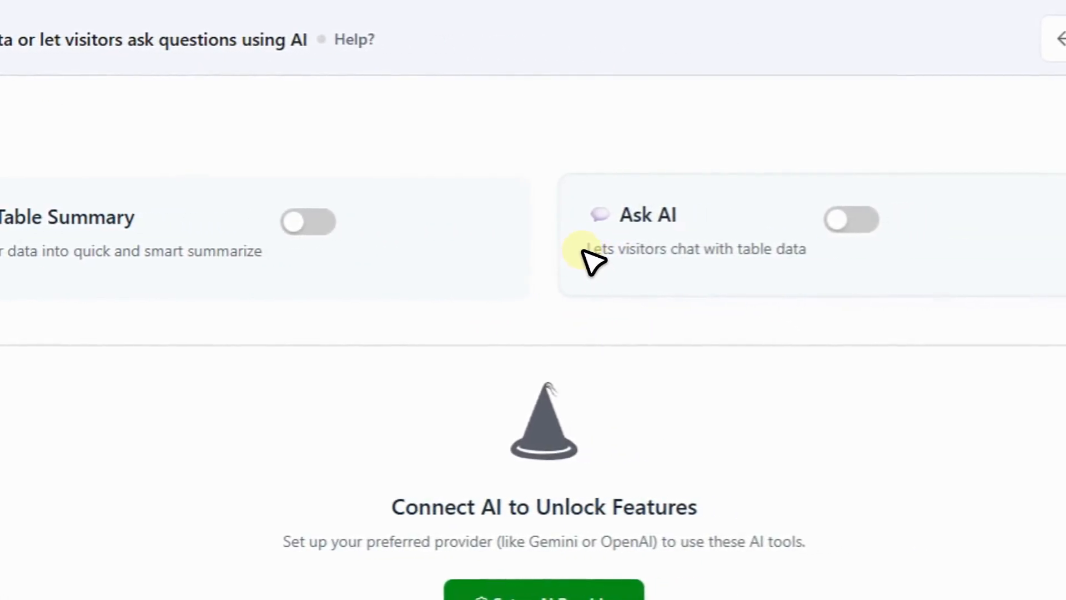
pyautogui.moveTo(583, 251); pyautogui.dragTo(809, 254)
pyautogui.click(715, 320)
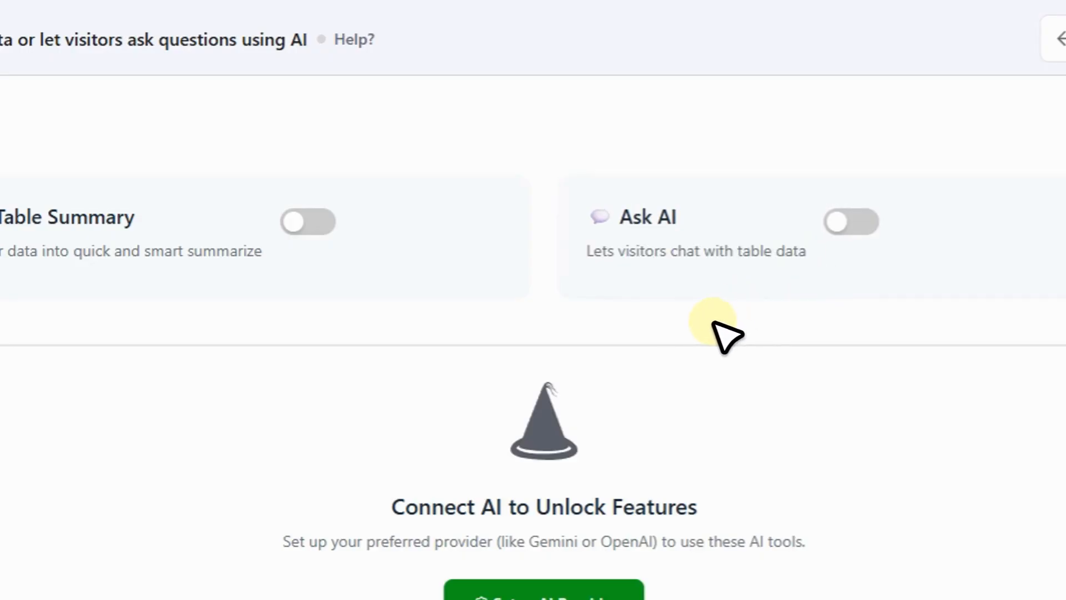
pyautogui.scroll(-2, 368, 301)
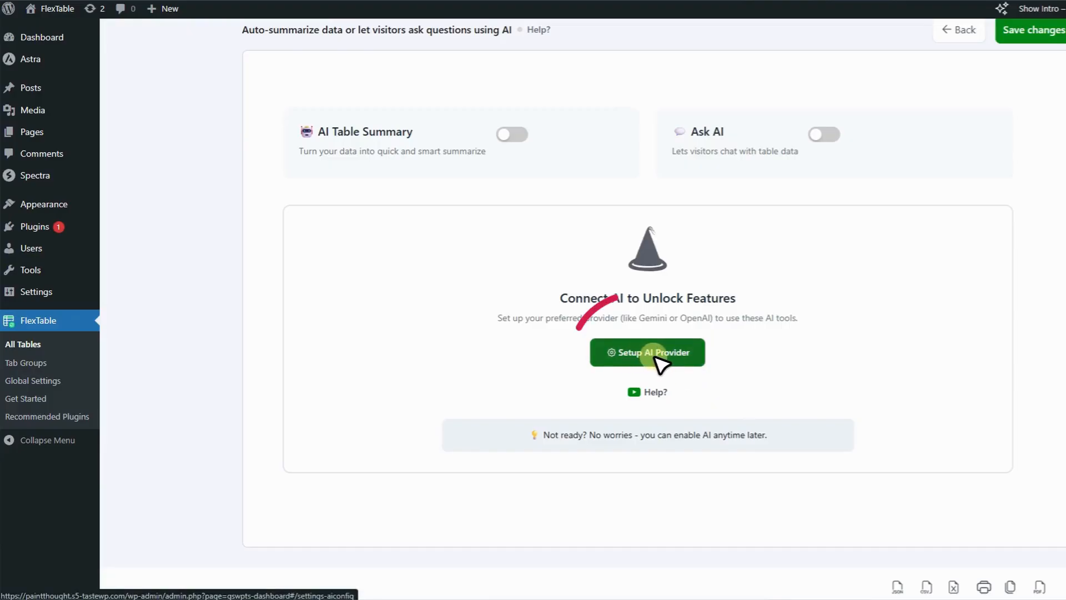
# Open the AI Configuration section of FlexTable's Global Settings
pyautogui.click(75, 381)
pyautogui.click(550, 164)
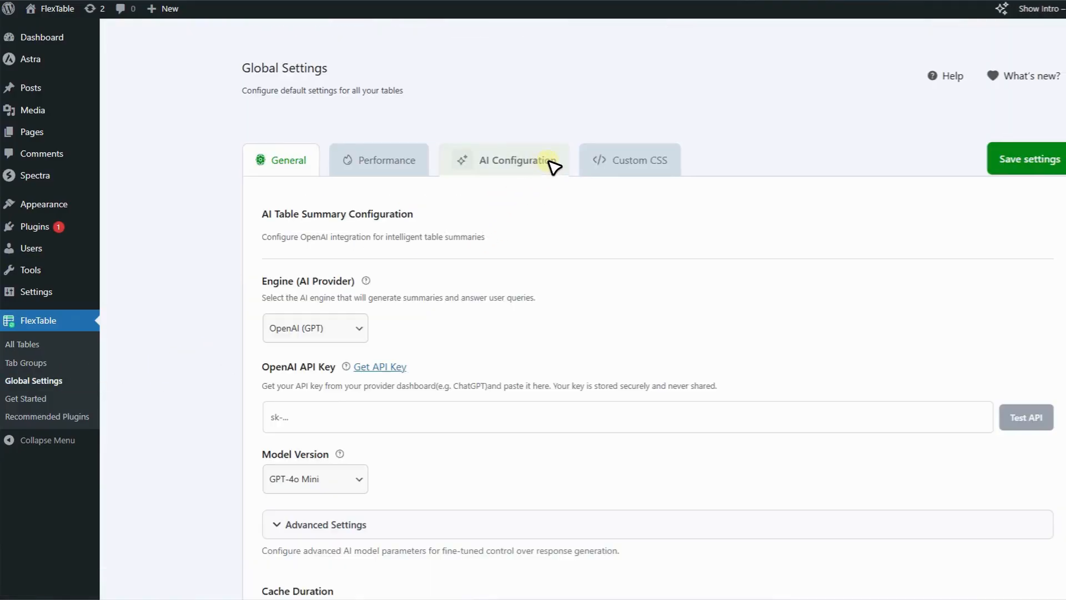
pyautogui.scroll(-2, 572, 269)
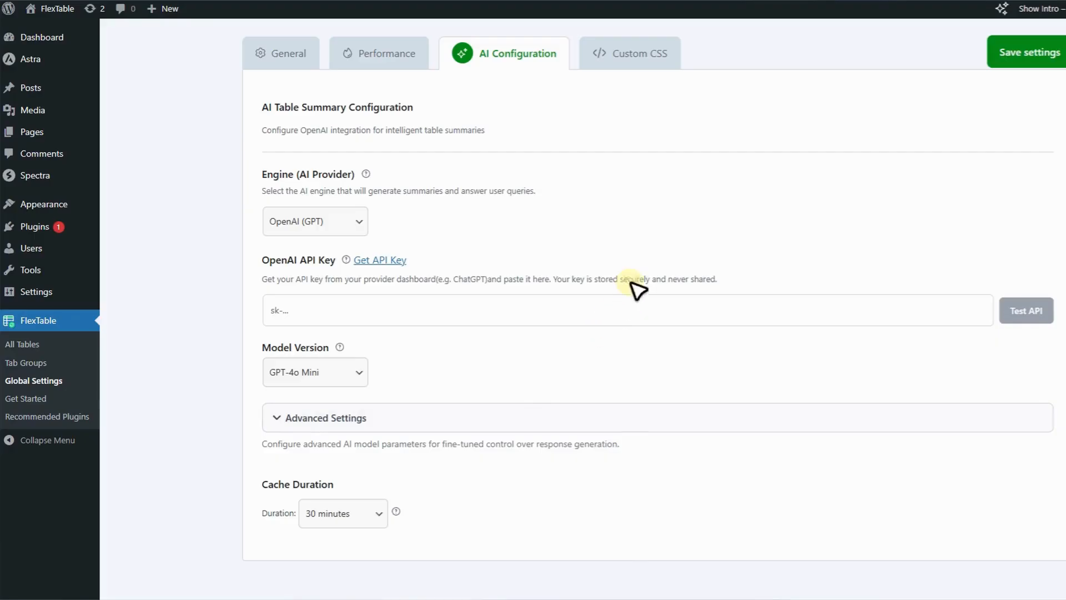
pyautogui.click(341, 229)
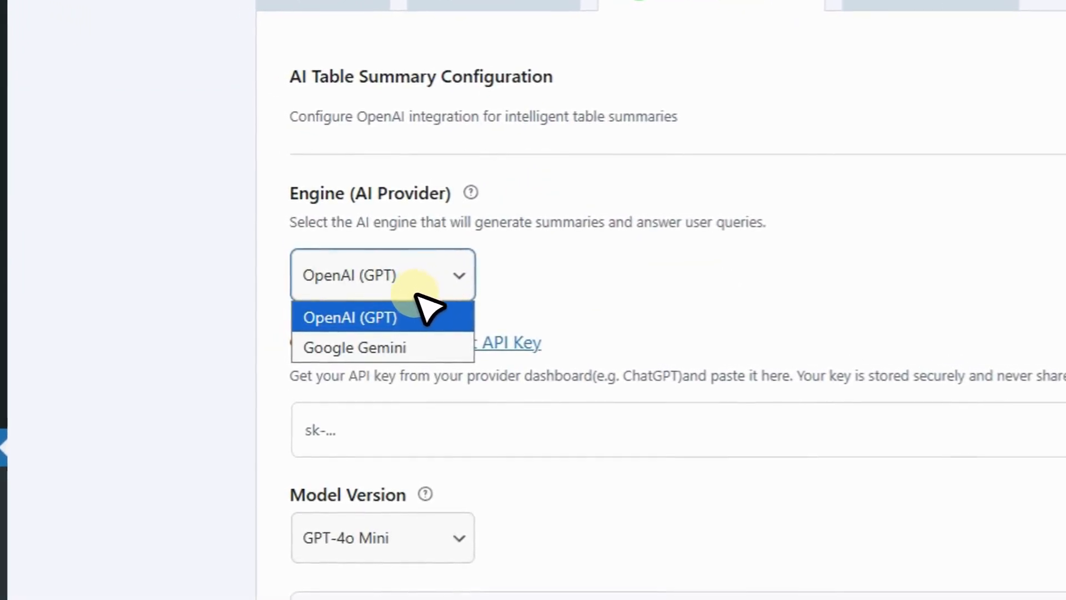
pyautogui.click(419, 349)
pyautogui.click(427, 289)
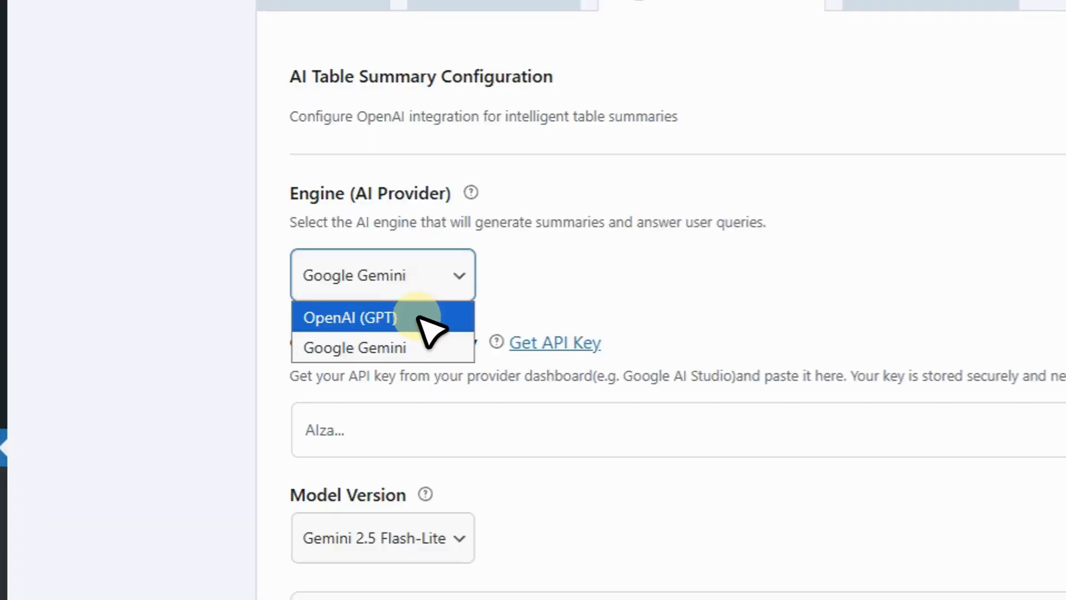
pyautogui.click(420, 319)
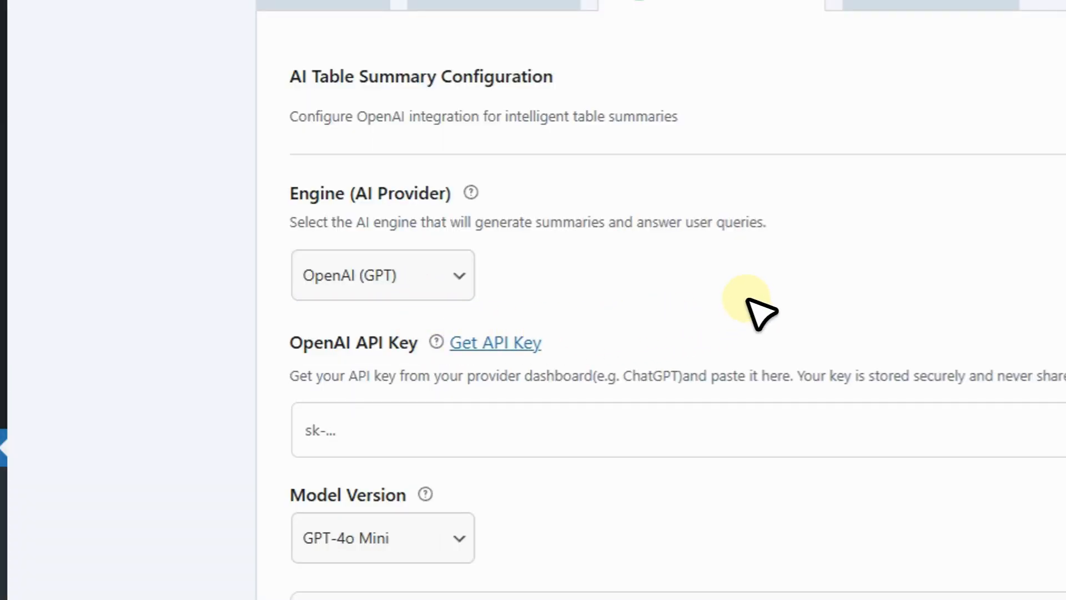
# Choose Google Gemini as the AI engine for the table summary configuration
pyautogui.click(453, 280)
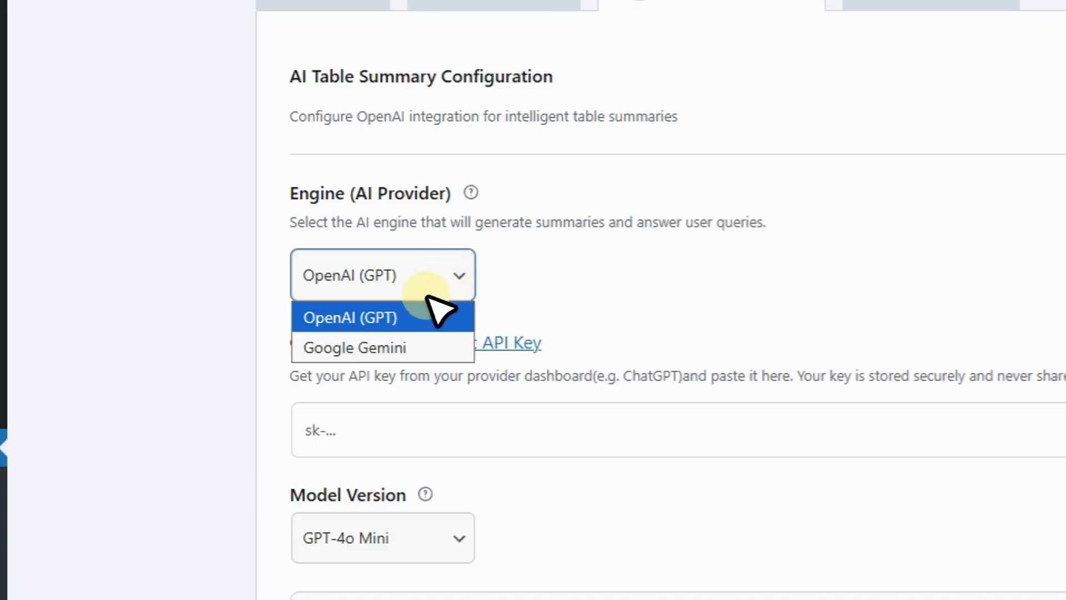
pyautogui.click(425, 314)
pyautogui.press('Down')
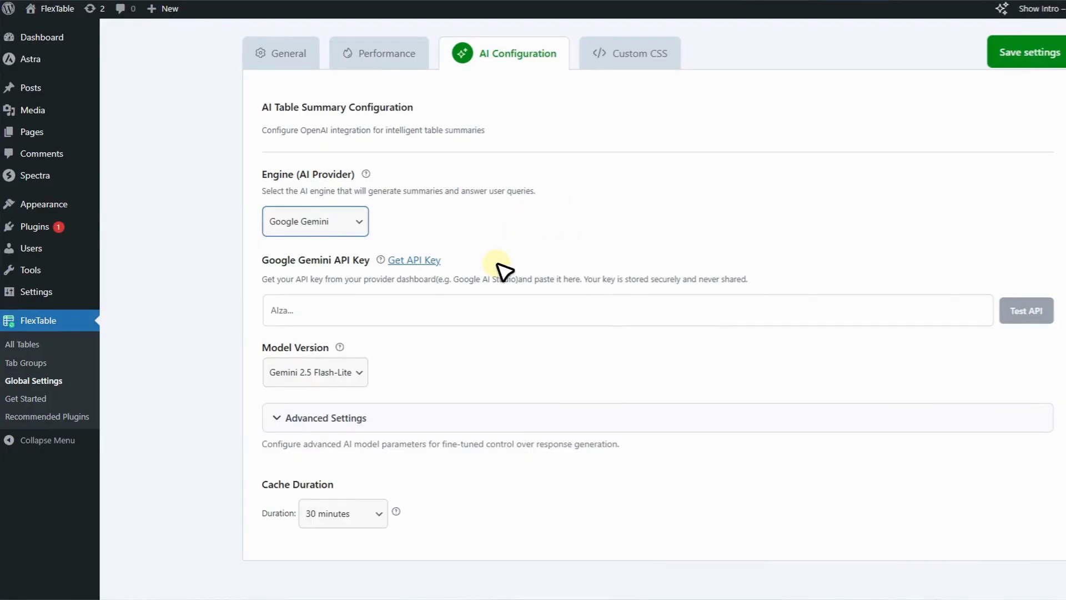
pyautogui.click(430, 320)
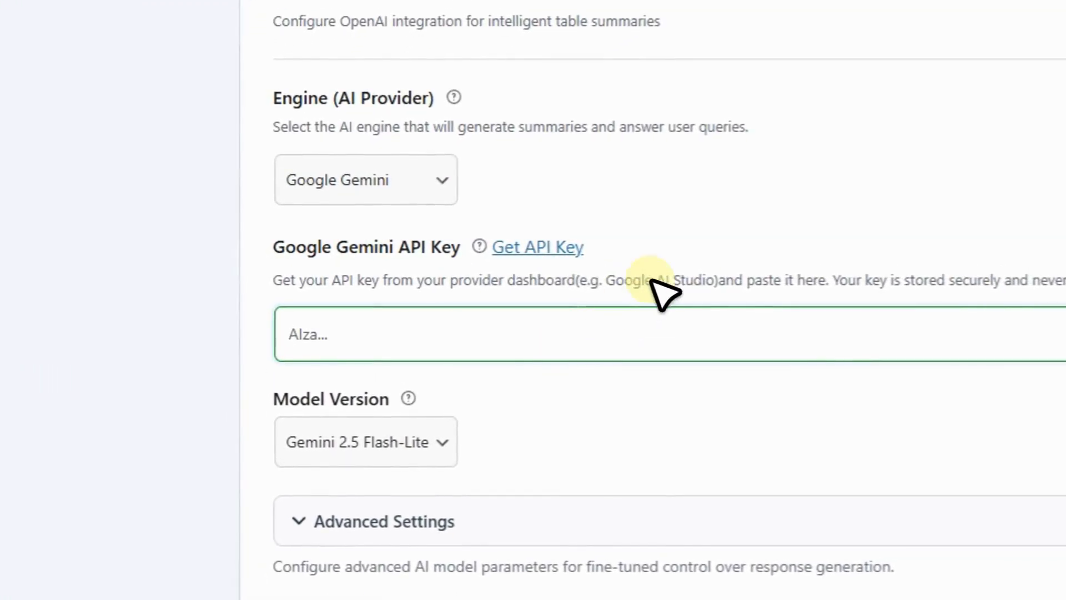
pyautogui.click(696, 229)
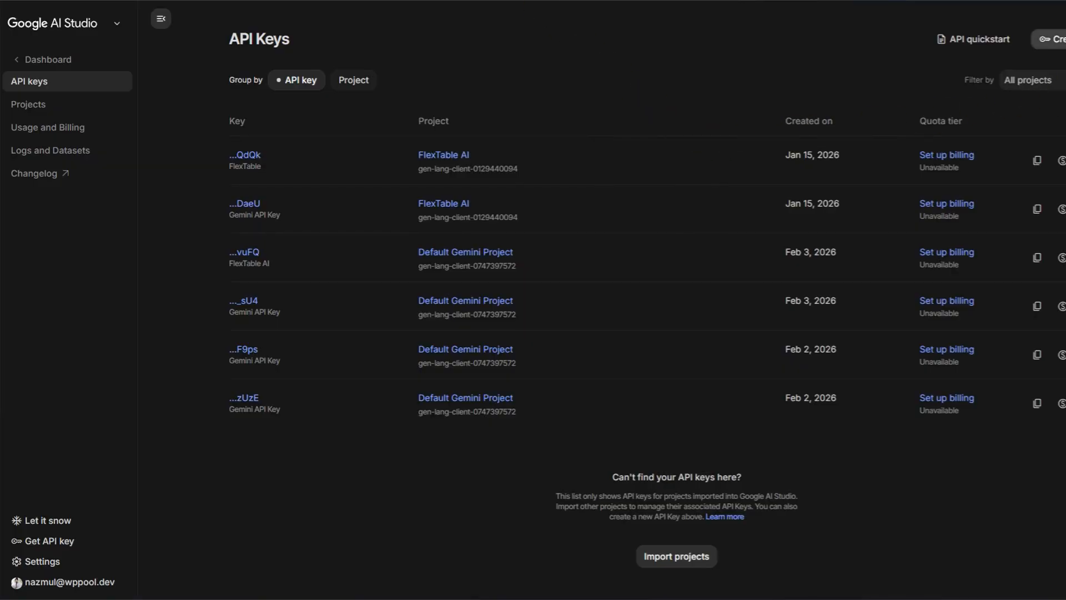
# In Google AI Studio, create an API key named FlexTable AI in Default Gemini Project and open the first listed key
pyautogui.click(1053, 39)
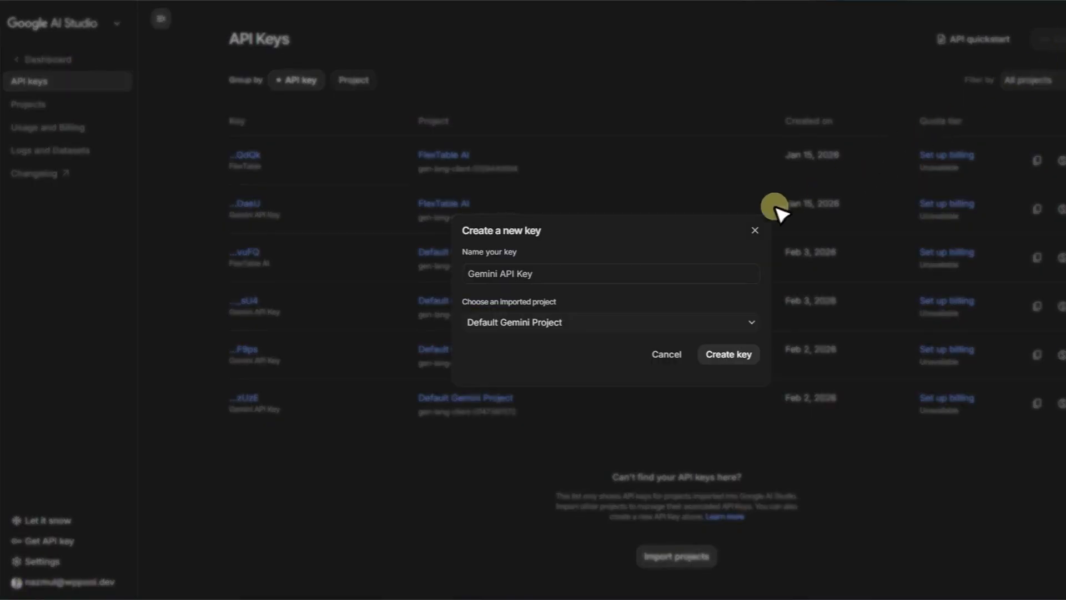
pyautogui.click(575, 272)
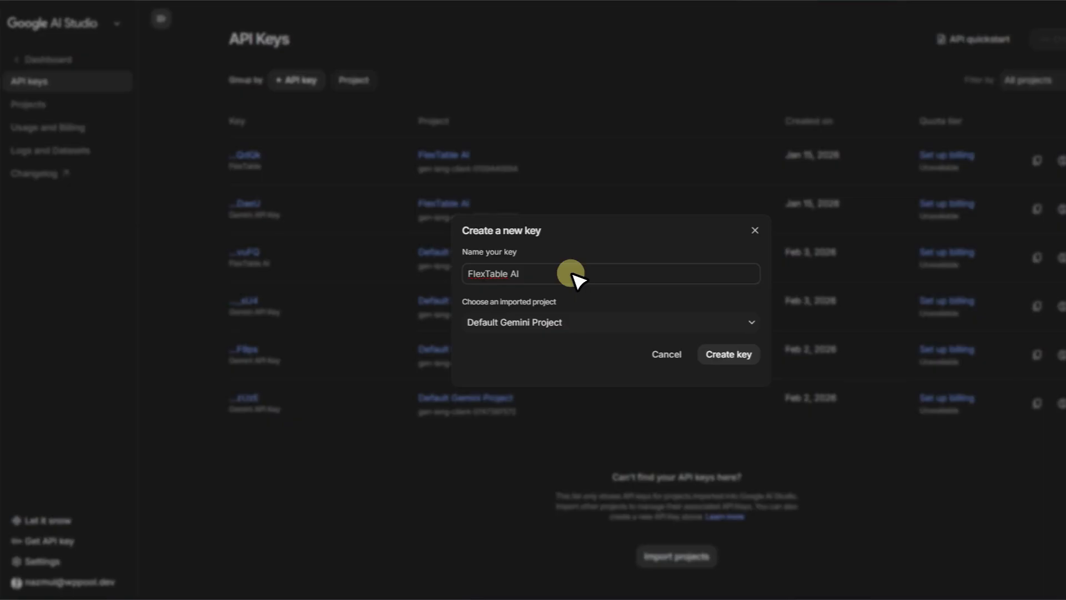
pyautogui.click(731, 355)
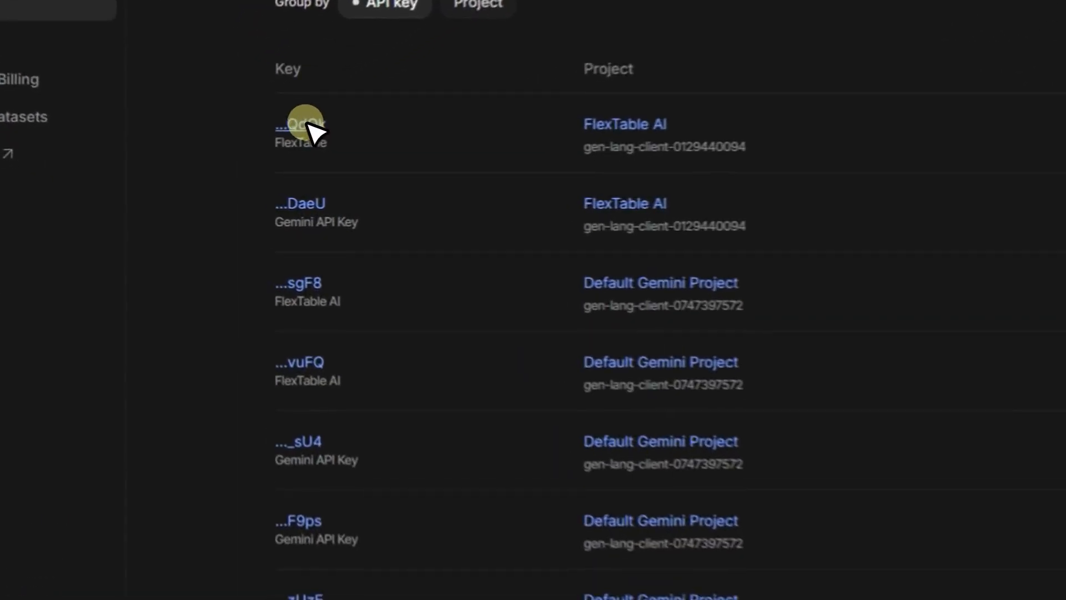
pyautogui.click(311, 125)
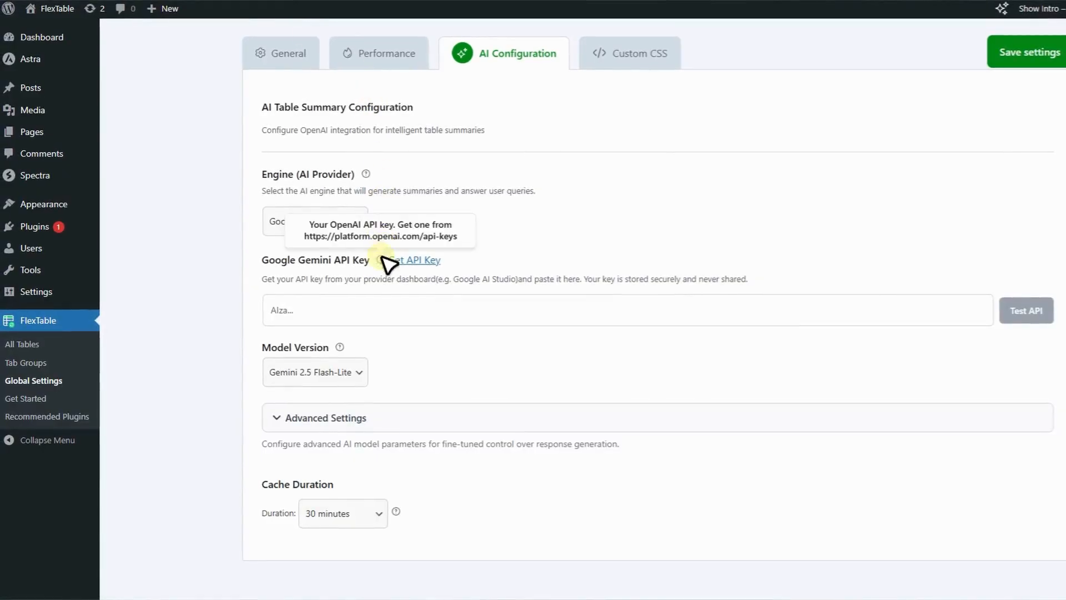
# Back in the FlexTable settings, paste the API key into the Google Gemini API Key field, test it and save the settings
pyautogui.click(381, 321)
pyautogui.hotkey('ctrl', 'v')
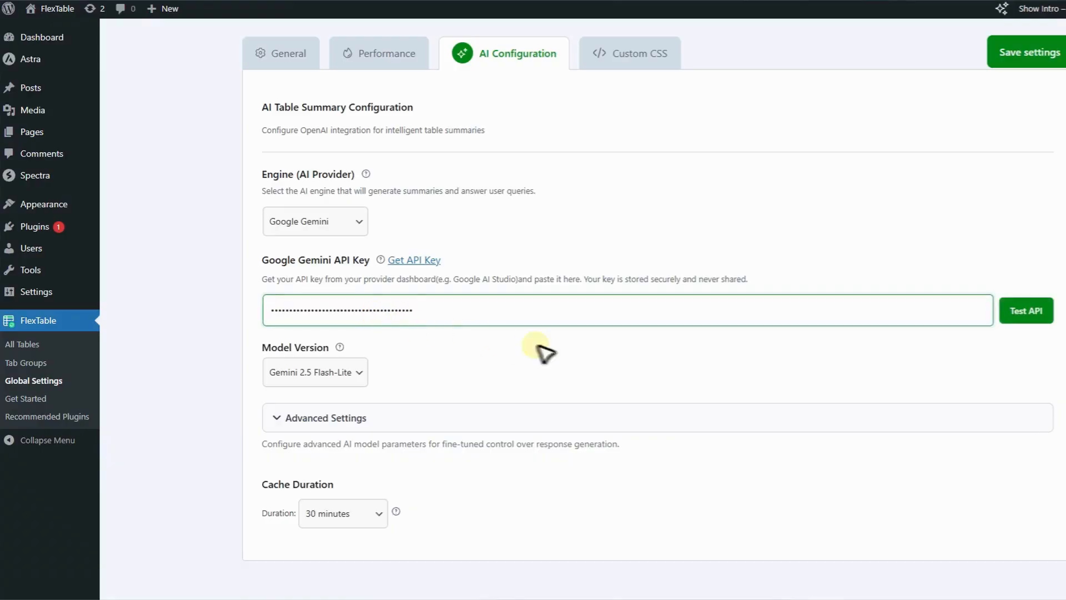
pyautogui.click(1036, 311)
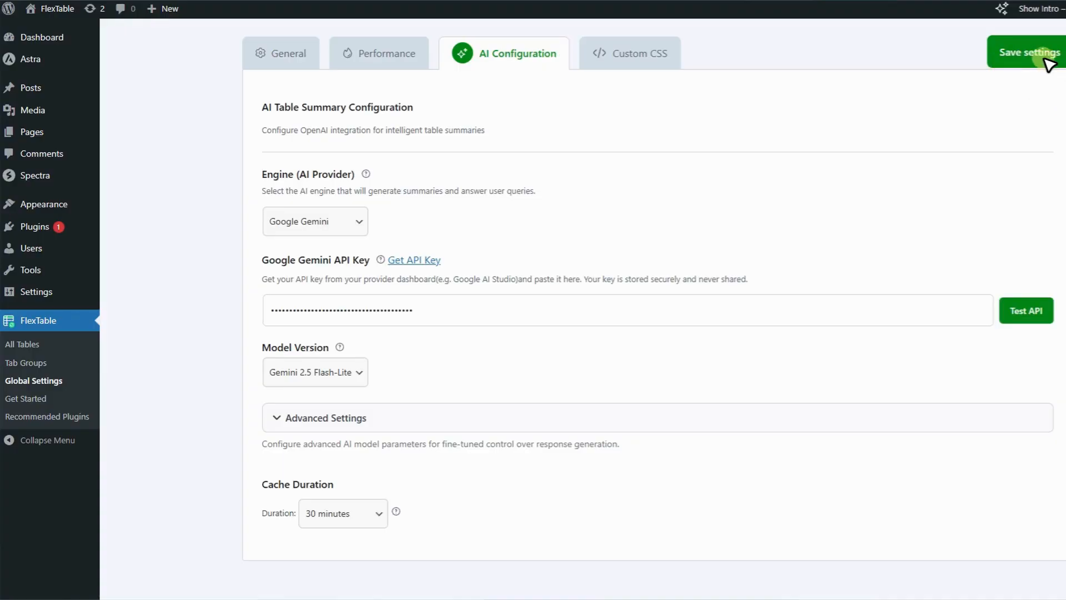
pyautogui.click(1047, 62)
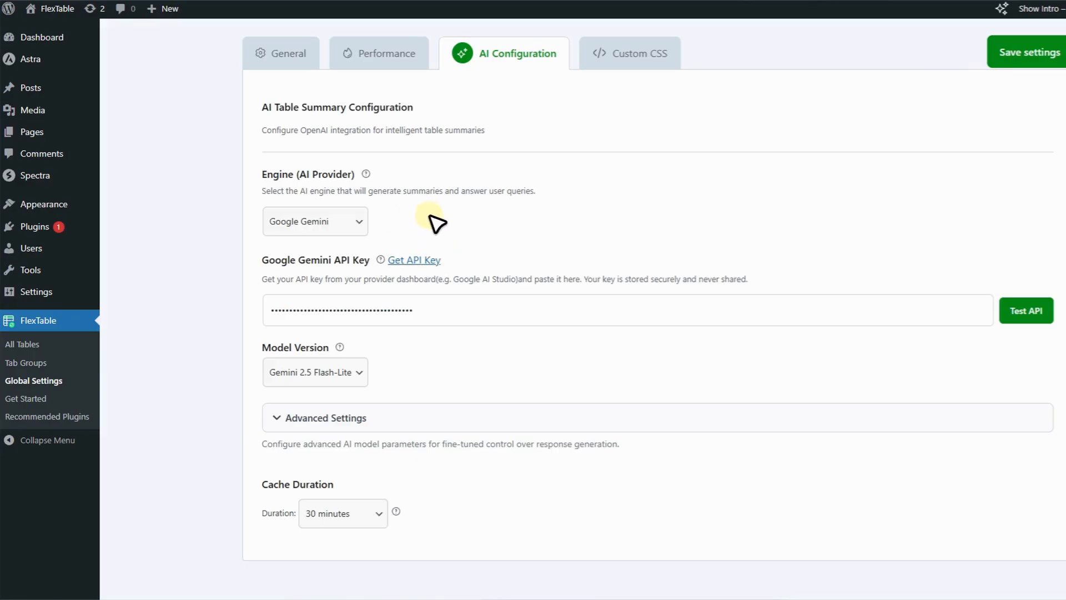
# Switch the AI engine to OpenAI (GPT)
pyautogui.click(349, 223)
pyautogui.click(336, 240)
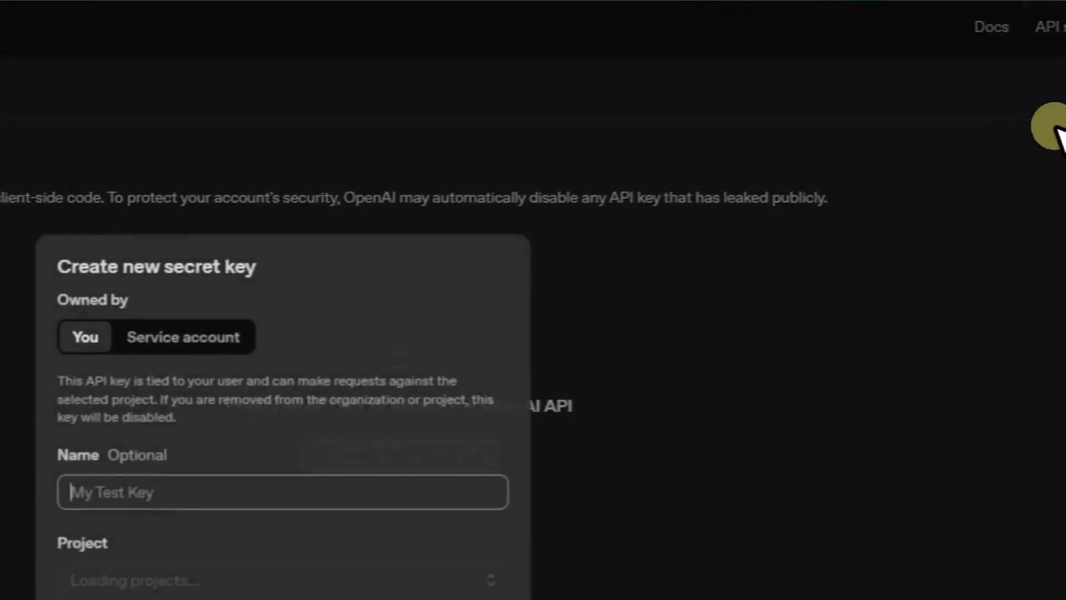
# In OpenAI Platform, create a secret key named FlexTable AI in Default project with all permissions and copy it
pyautogui.write('Flex')
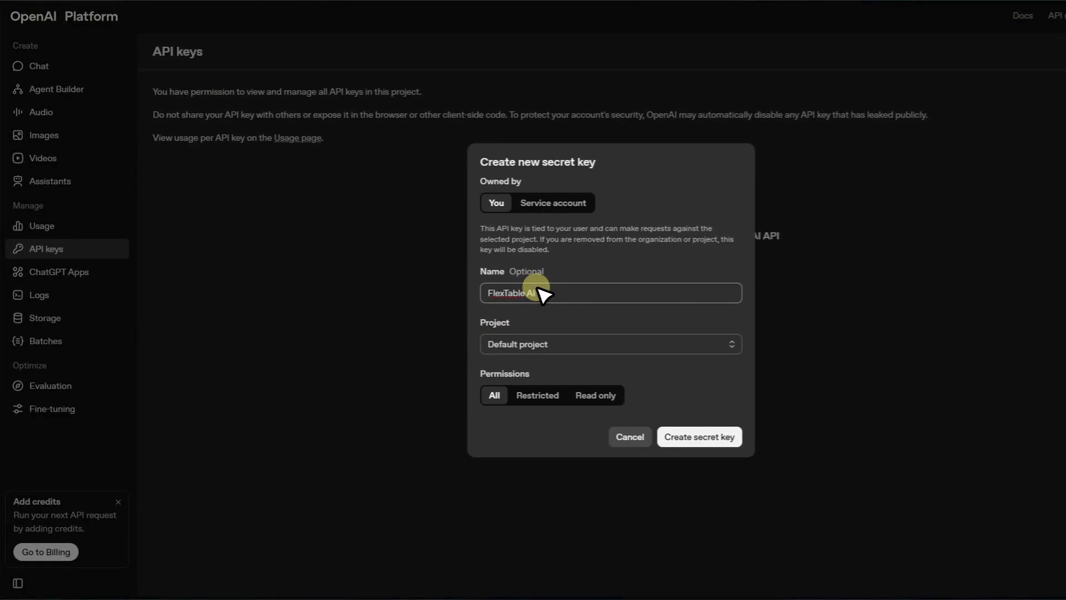
pyautogui.write('Table AI')
pyautogui.click(575, 347)
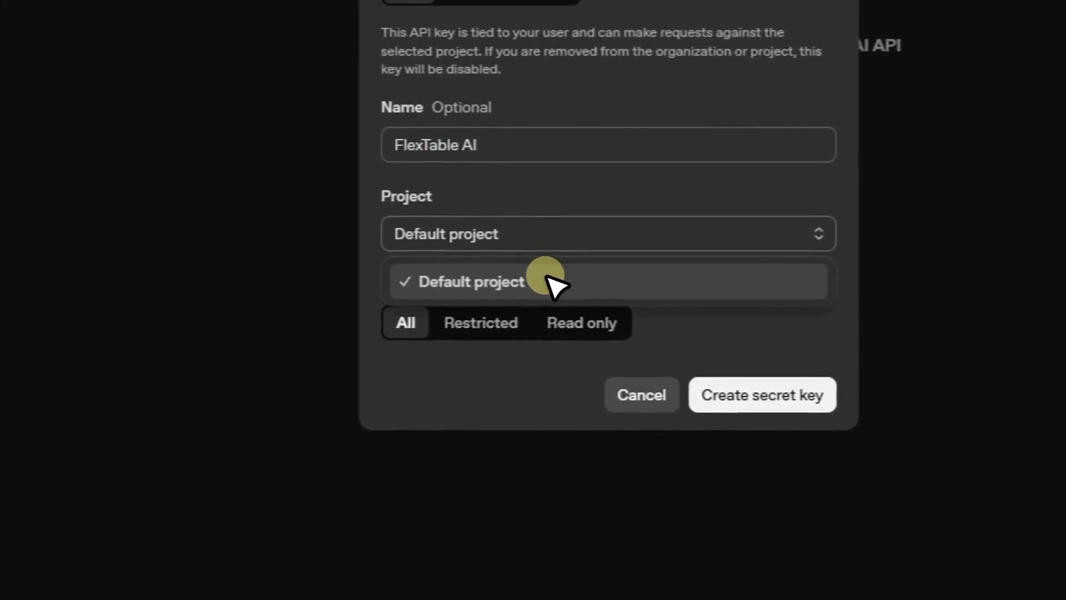
pyautogui.click(577, 372)
pyautogui.click(783, 386)
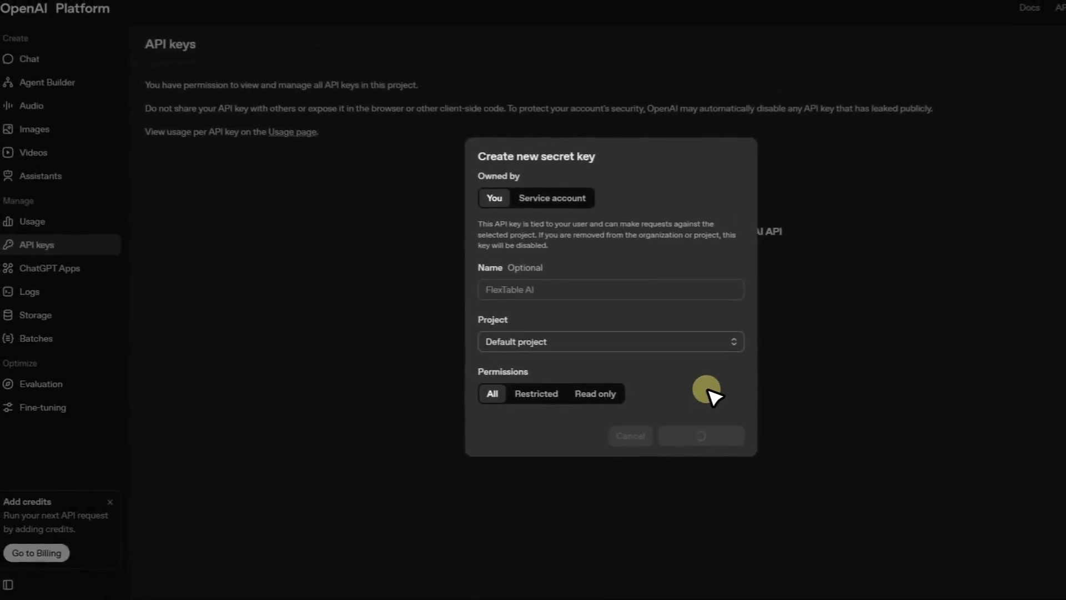
pyautogui.click(710, 312)
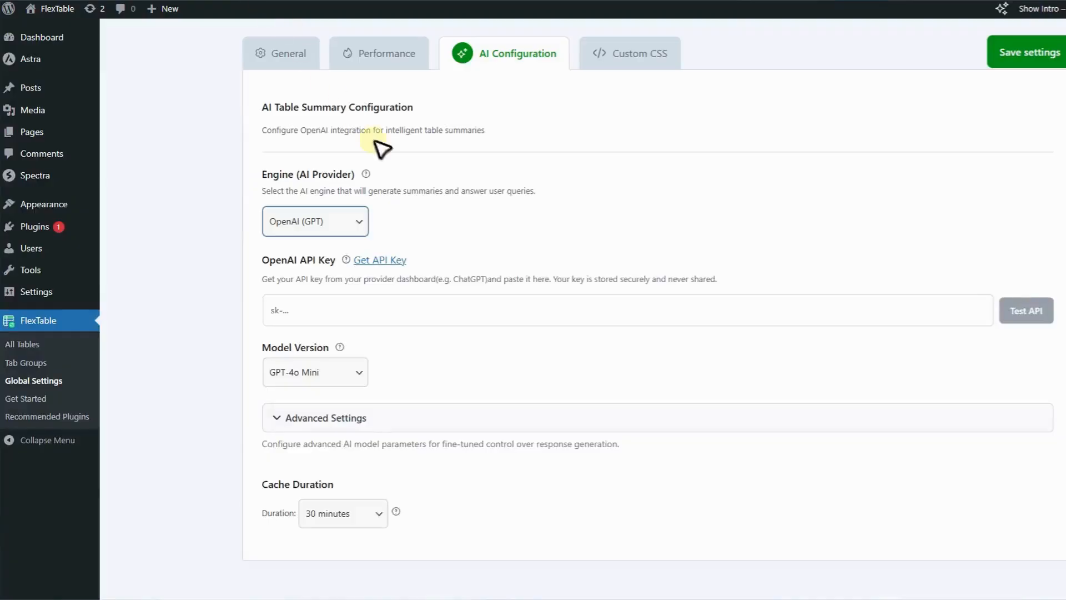
# Back in the FlexTable settings, paste the copied secret key into the OpenAI API Key field
pyautogui.click(447, 318)
pyautogui.hotkey('ctrl', 'v')
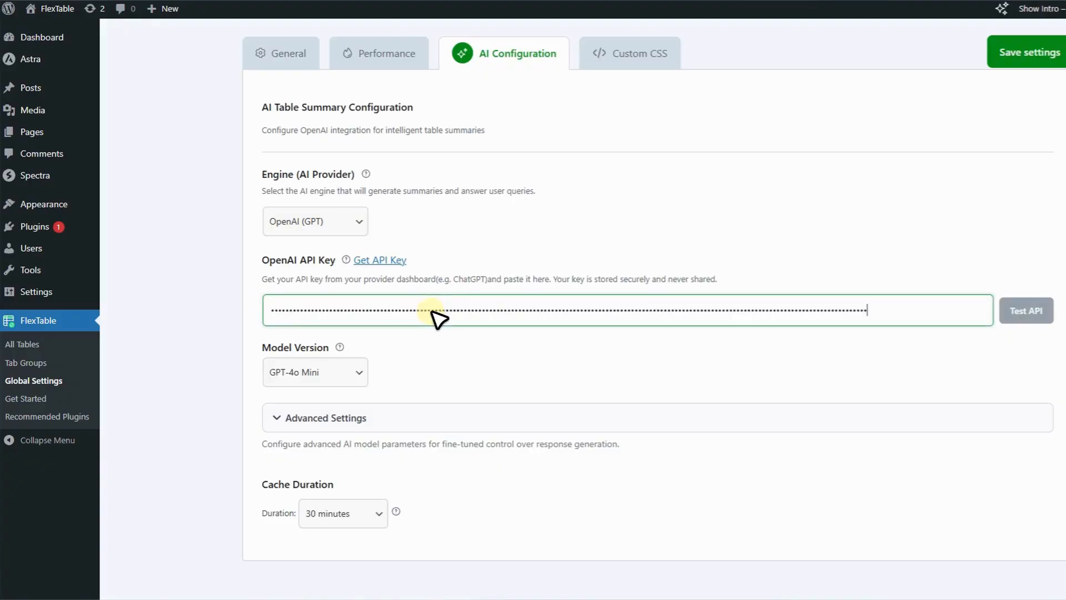
# Set the AI engine to Google Gemini again and test its stored API key
pyautogui.click(360, 223)
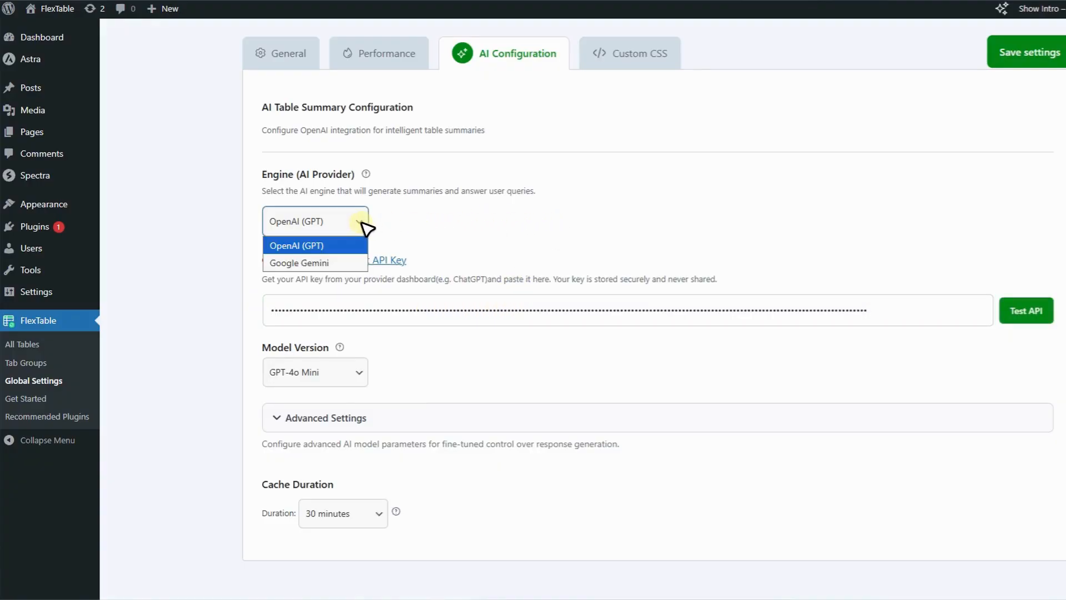
pyautogui.click(352, 264)
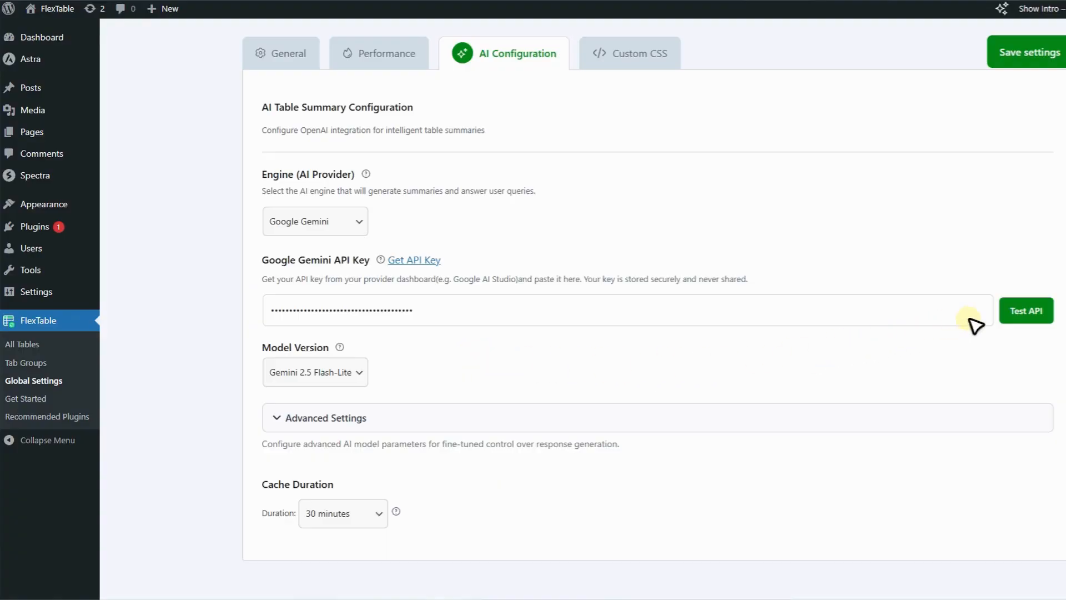
pyautogui.click(1022, 310)
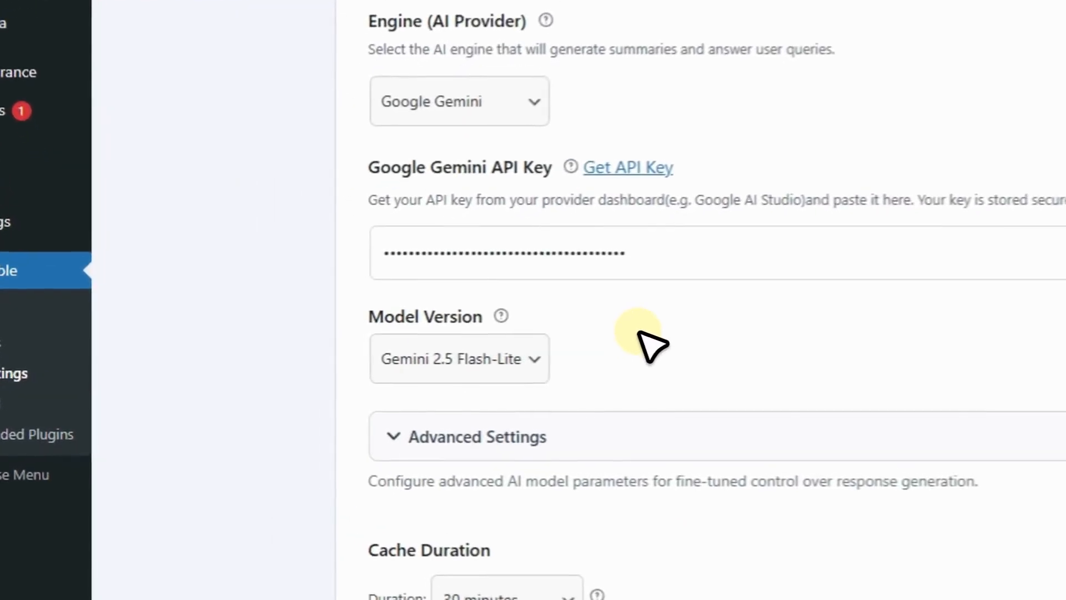
pyautogui.click(545, 359)
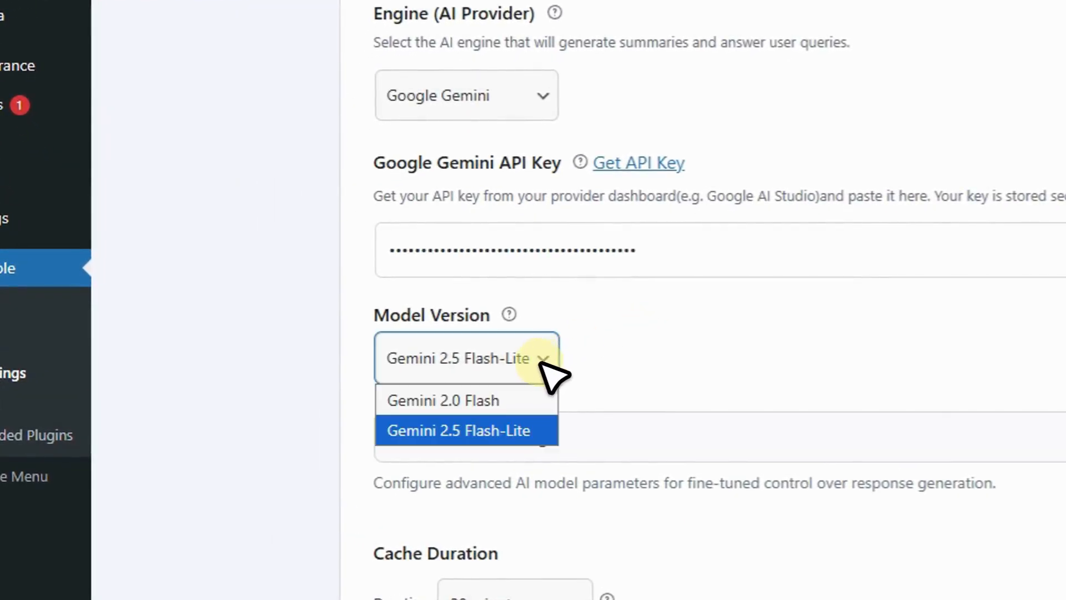
pyautogui.click(525, 399)
pyautogui.click(524, 372)
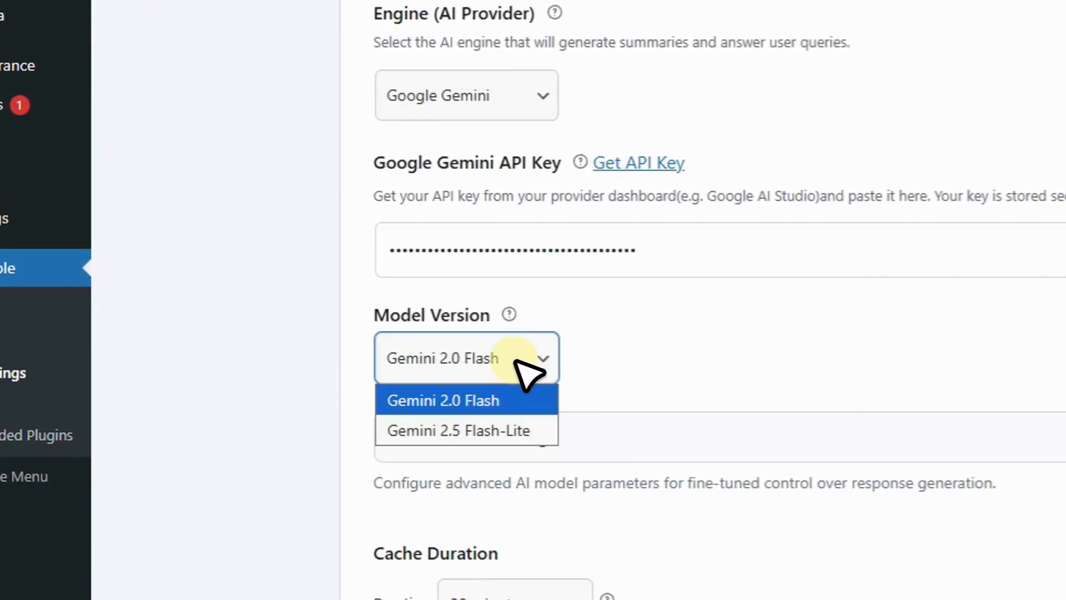
pyautogui.click(516, 428)
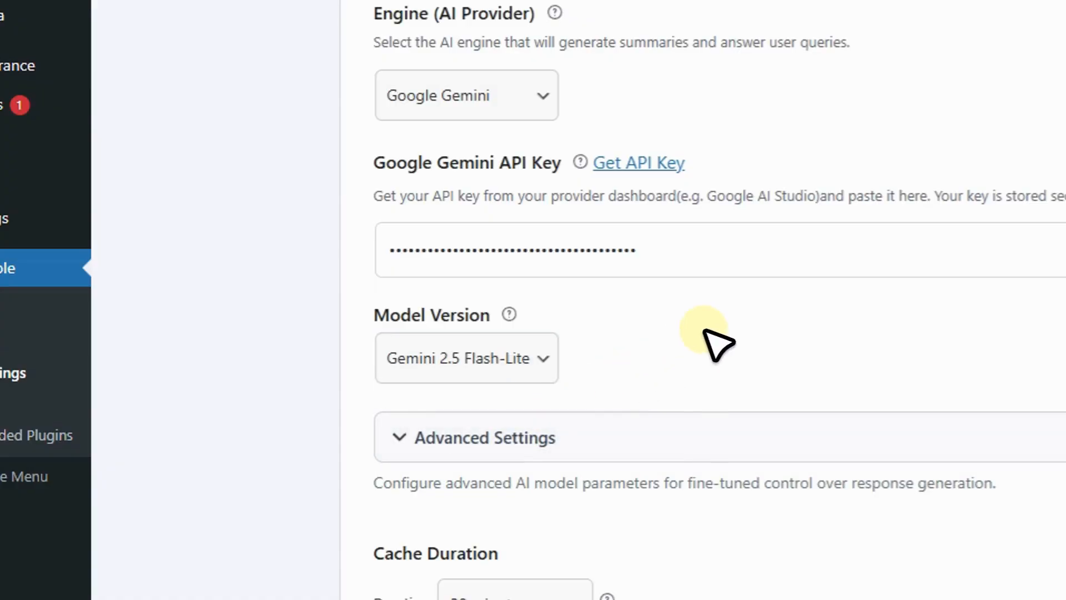
# Switch the AI engine to OpenAI (GPT) and review the model versions it offers
pyautogui.click(528, 97)
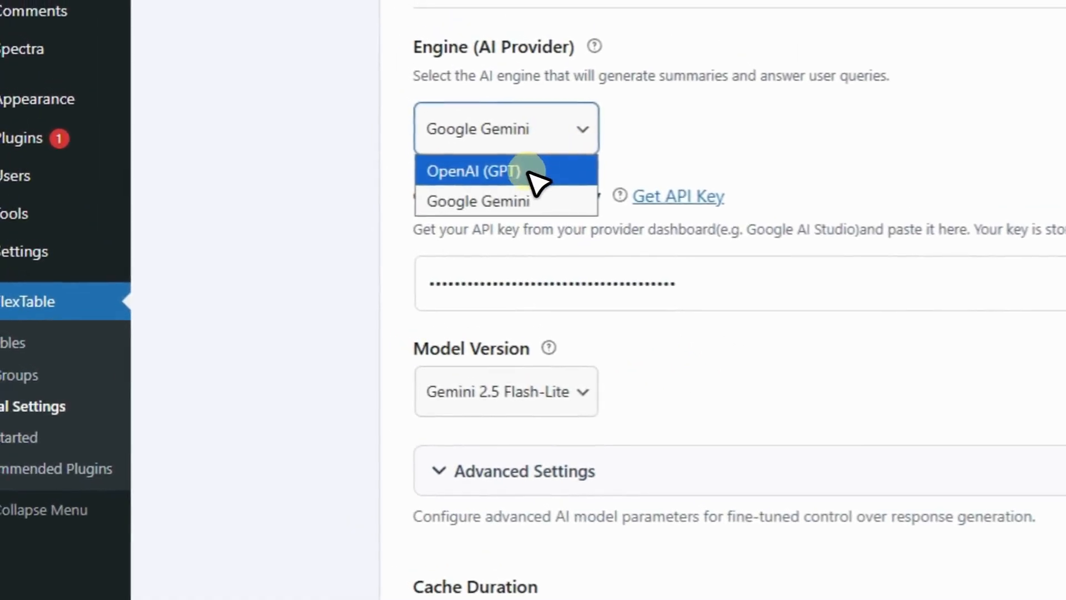
pyautogui.click(492, 134)
pyautogui.click(585, 393)
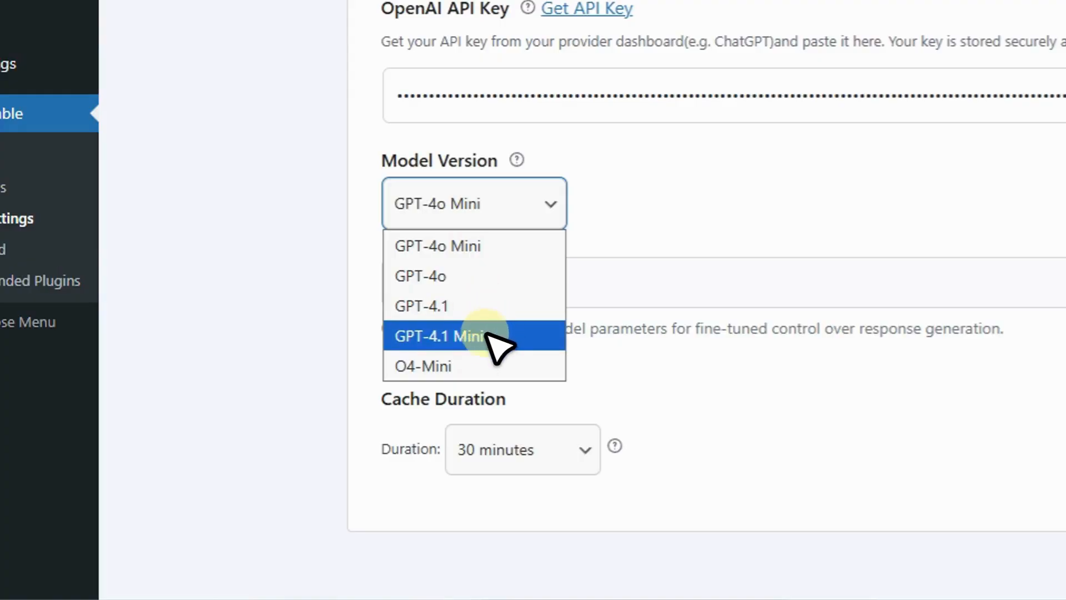
pyautogui.click(769, 198)
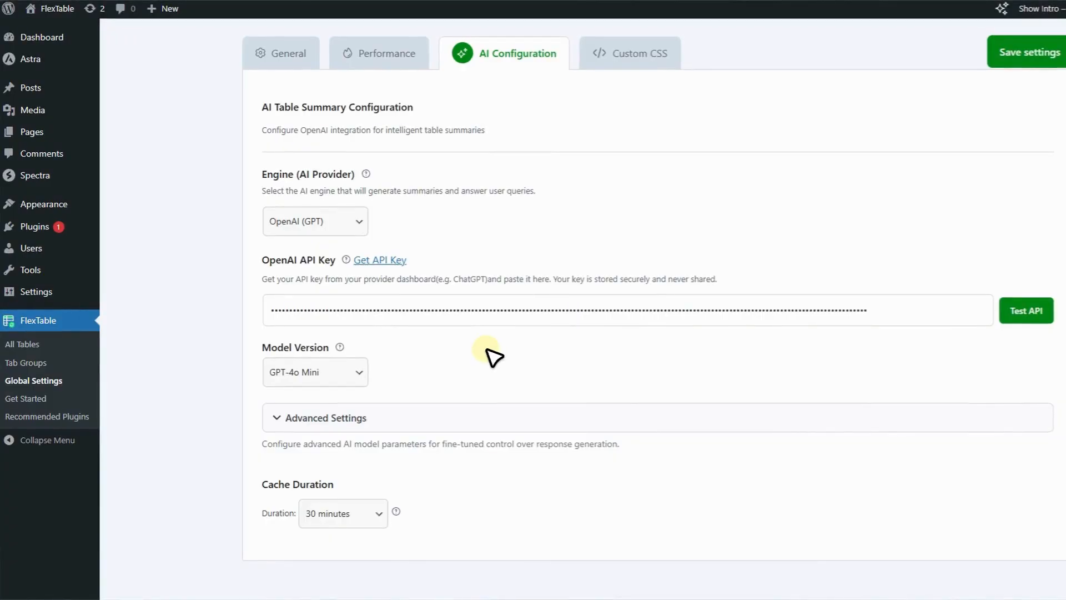
# Expand the advanced AI settings, try a Max Tokens limit of 900, and return it to 500
pyautogui.click(444, 418)
pyautogui.scroll(-2, 528, 359)
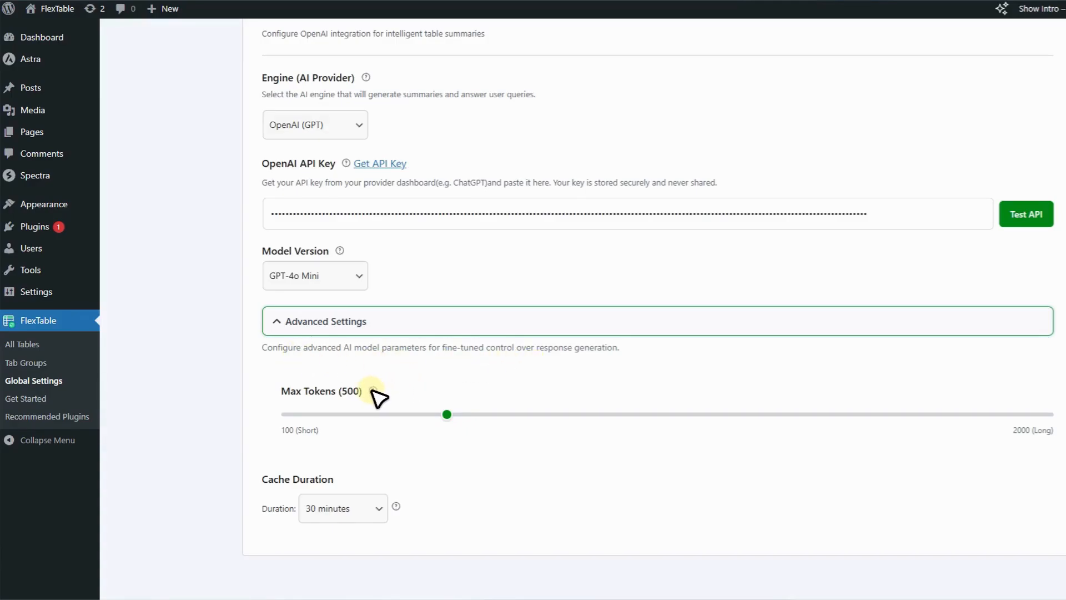
pyautogui.moveTo(370, 391)
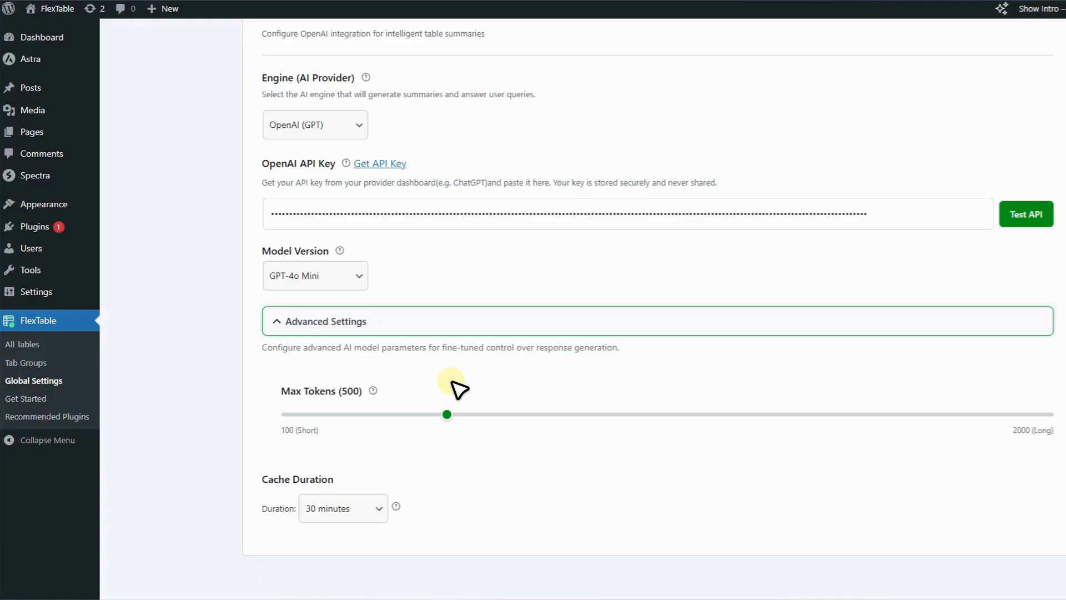
pyautogui.click(447, 414)
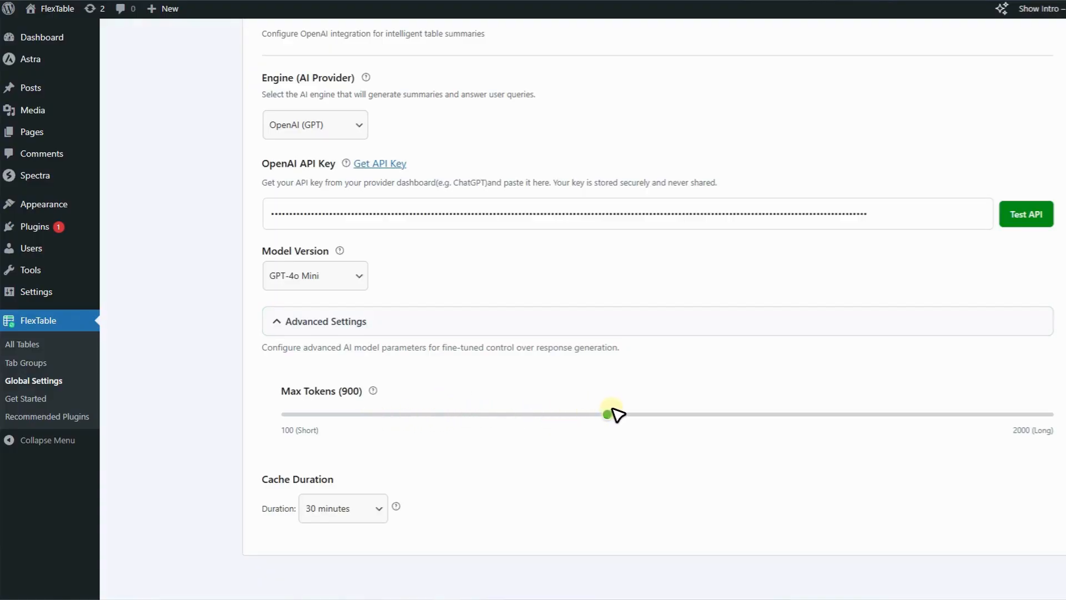
pyautogui.moveTo(569, 413); pyautogui.dragTo(473, 413)
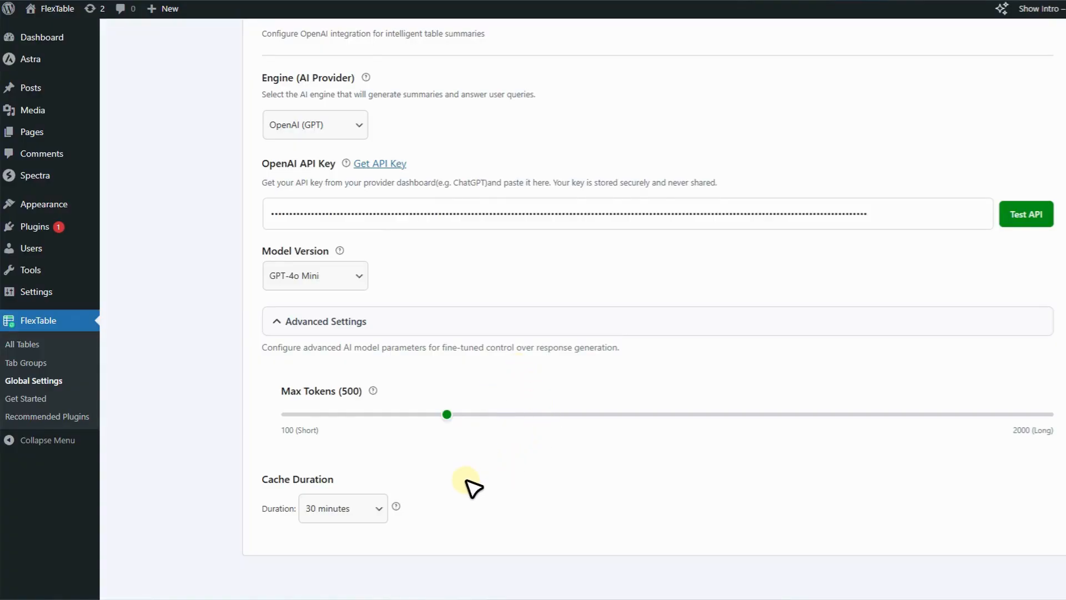
# Review the available cache durations for AI responses and read the help note for that setting
pyautogui.click(368, 512)
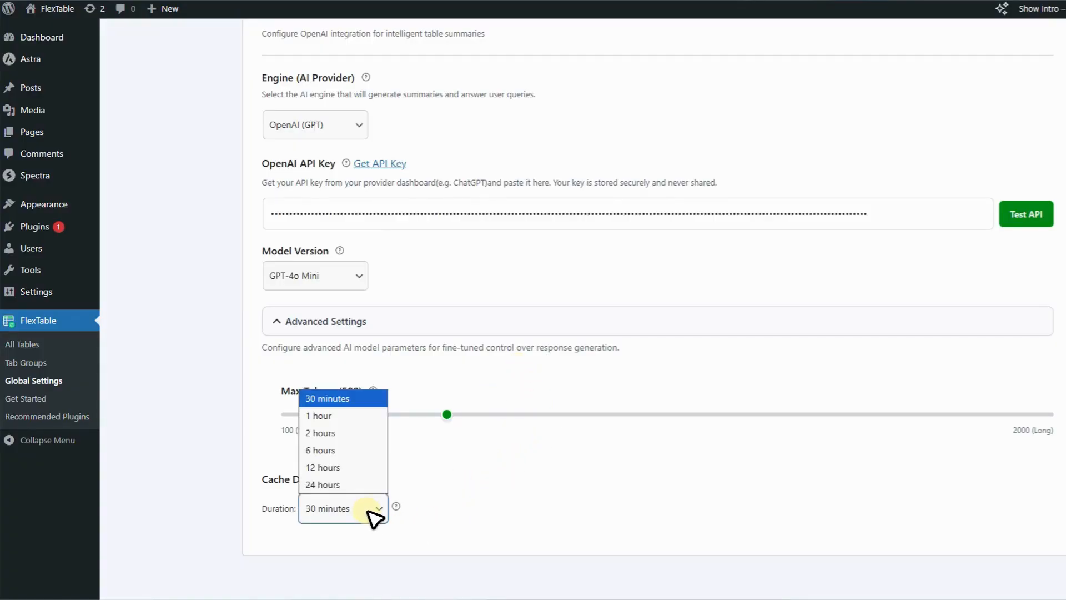
pyautogui.click(444, 516)
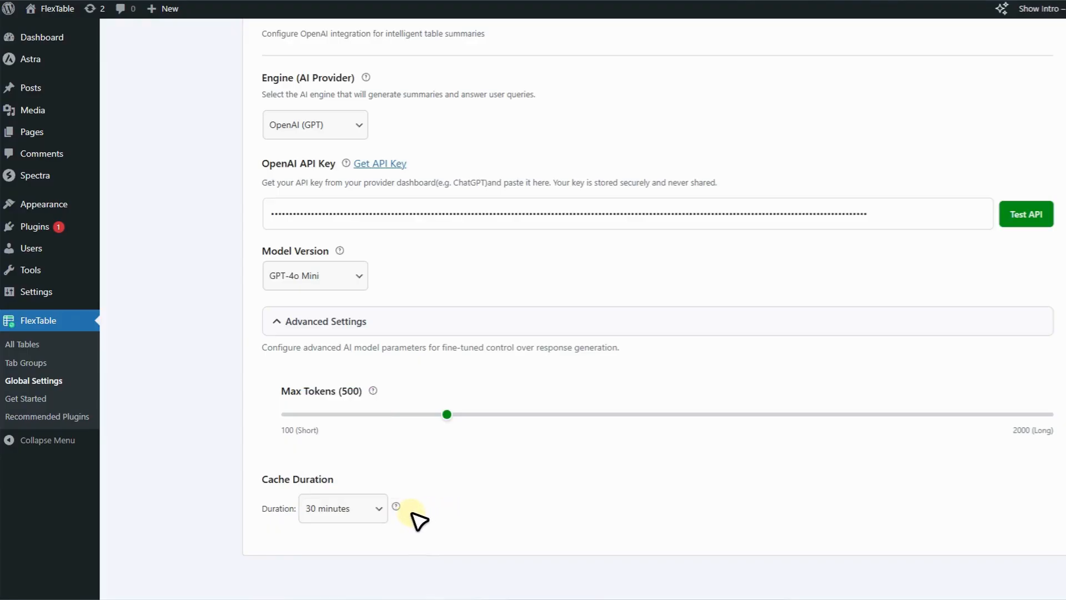
pyautogui.moveTo(407, 516)
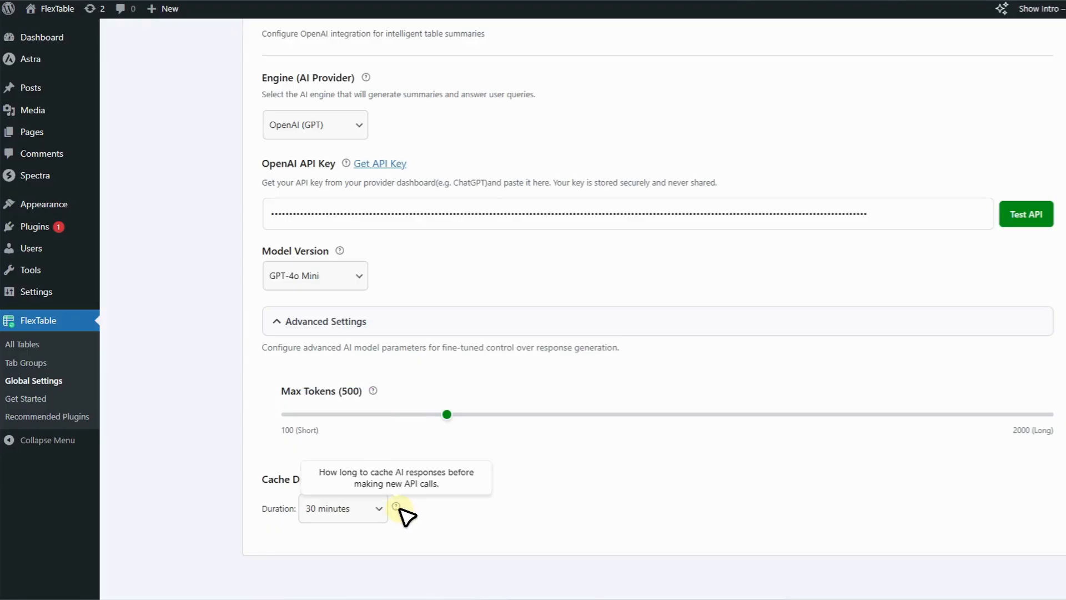